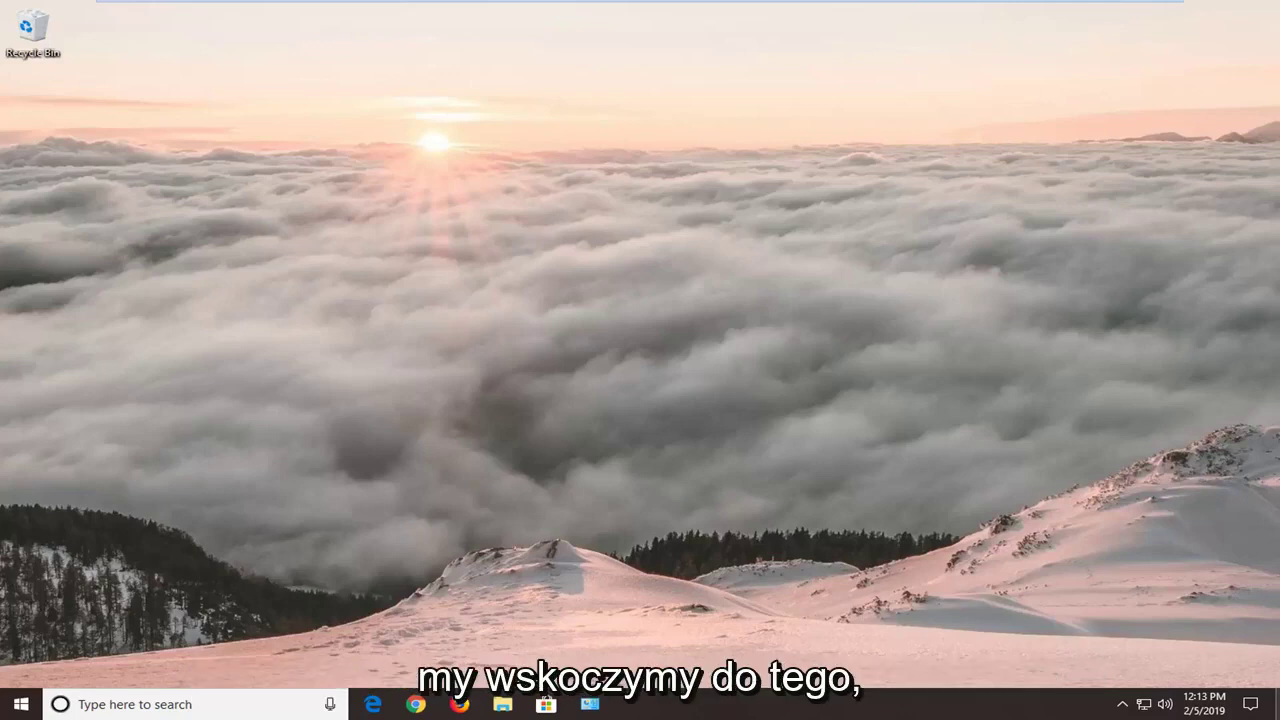
Search Windows for "troubleshoot", open the Troubleshoot settings page and shrink its window from full screen
click(21, 704)
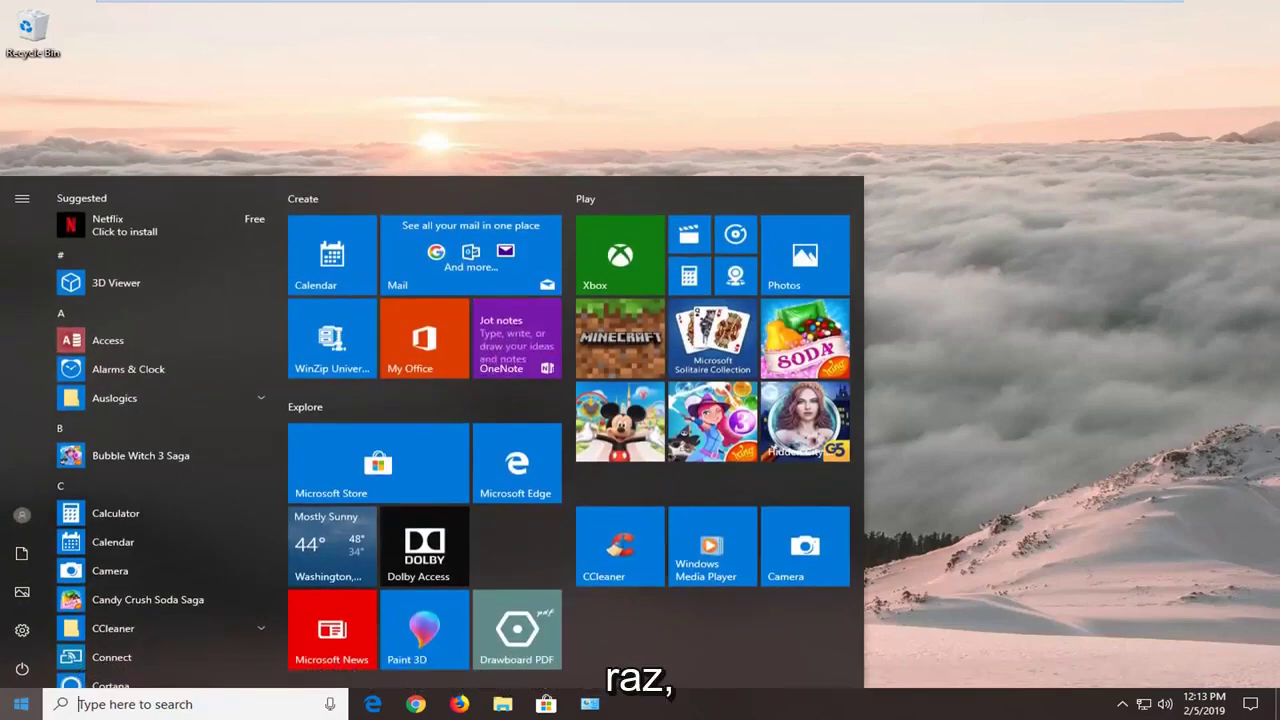
text(t)
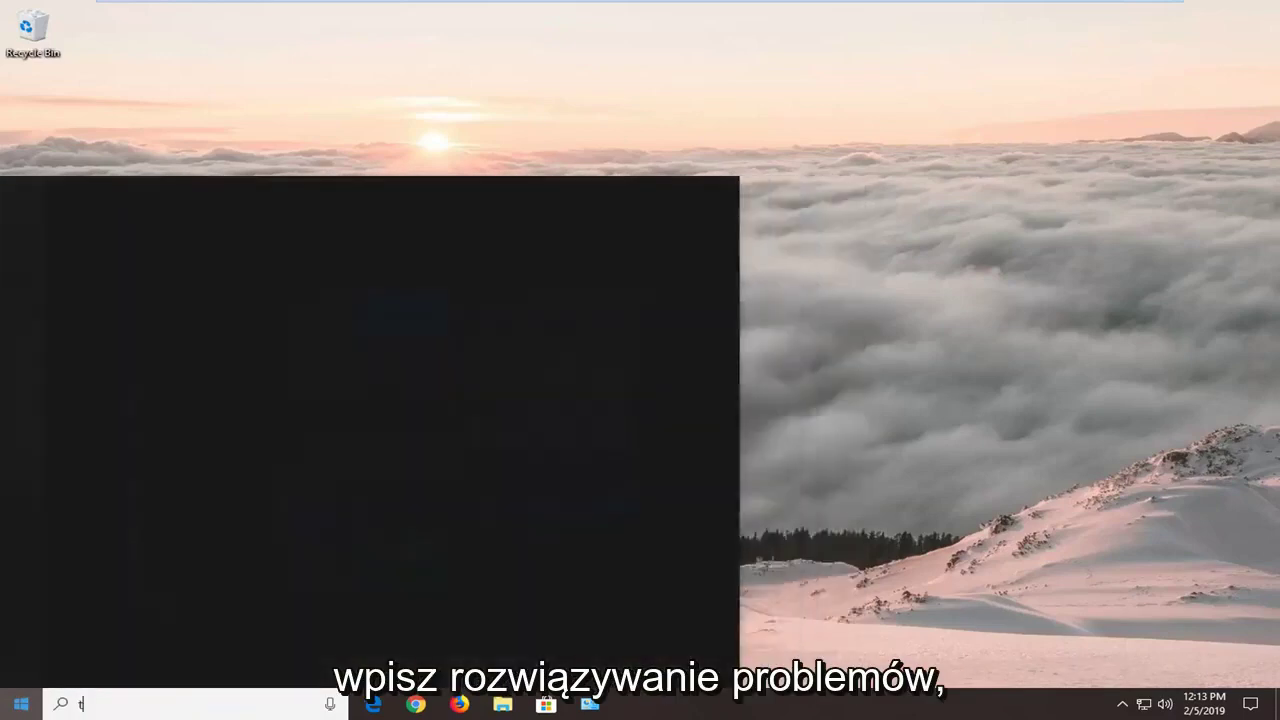
text(roubleshoo)
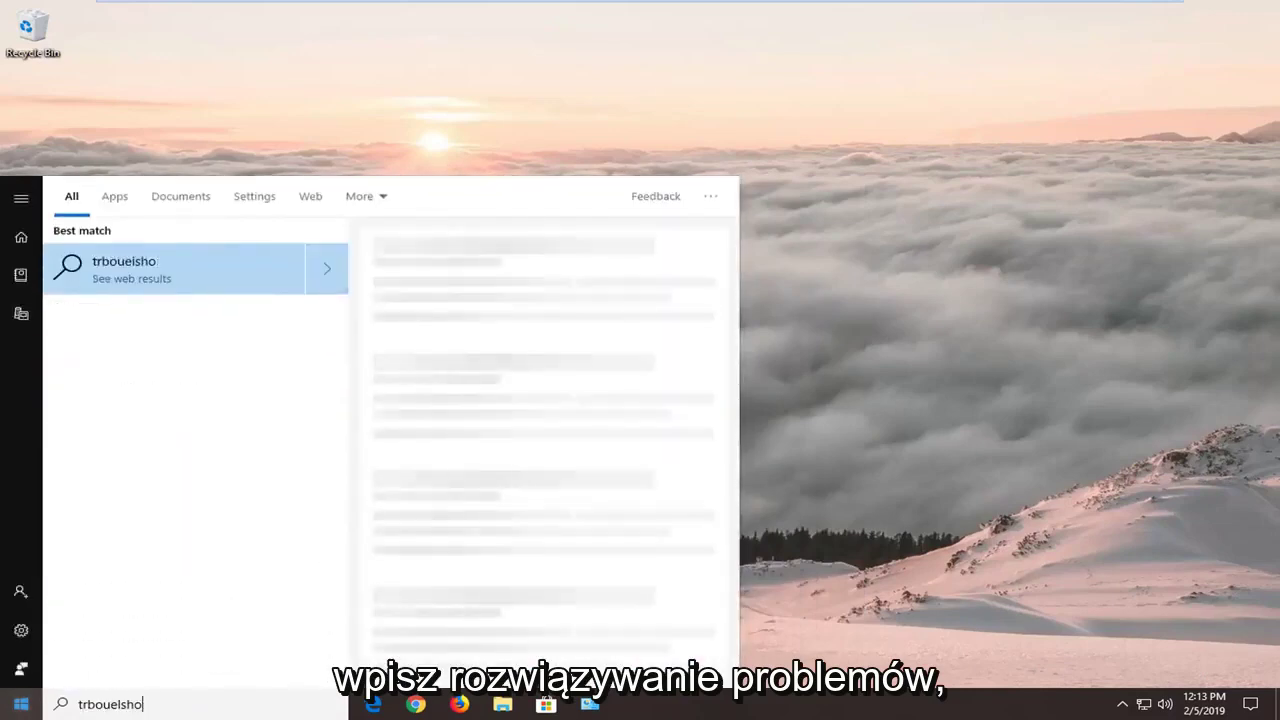
key(BackSpace)
key(BackSpace)
key(BackSpace)
key(BackSpace)
key(BackSpace)
key(BackSpace)
key(BackSpace)
key(BackSpace)
key(BackSpace)
key(BackSpace)
text(roubleshoot)
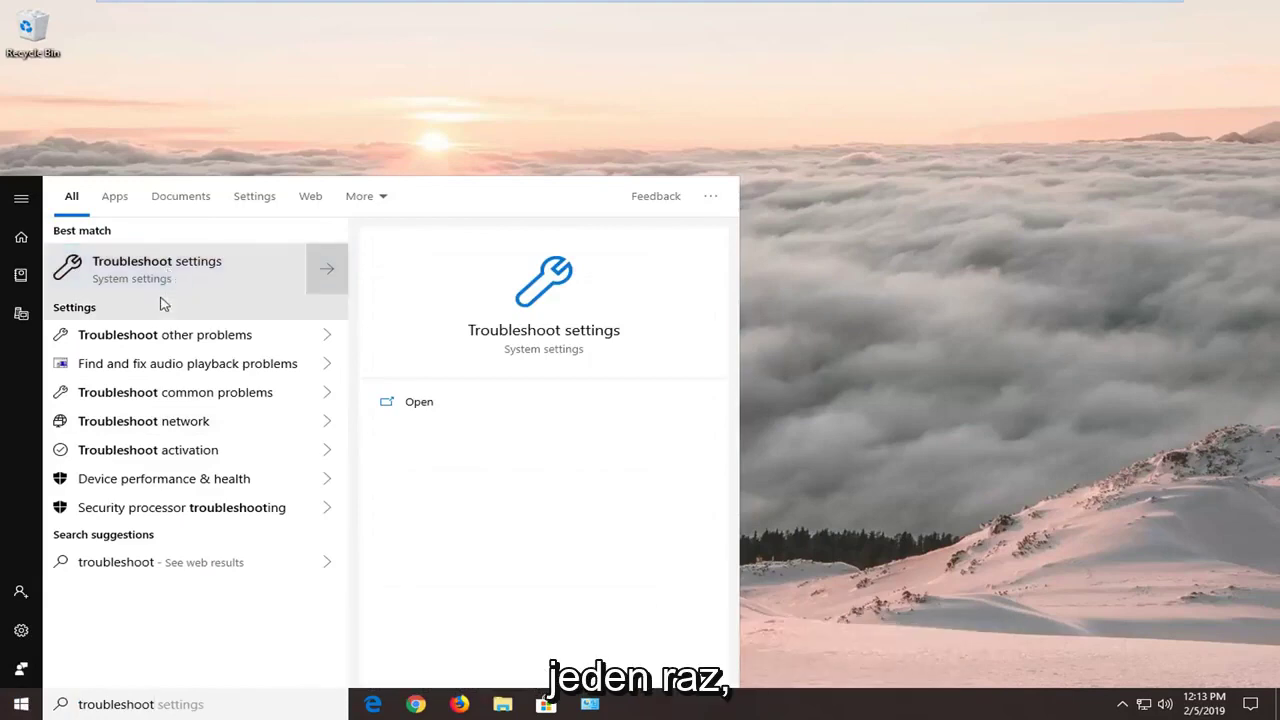
click(252, 273)
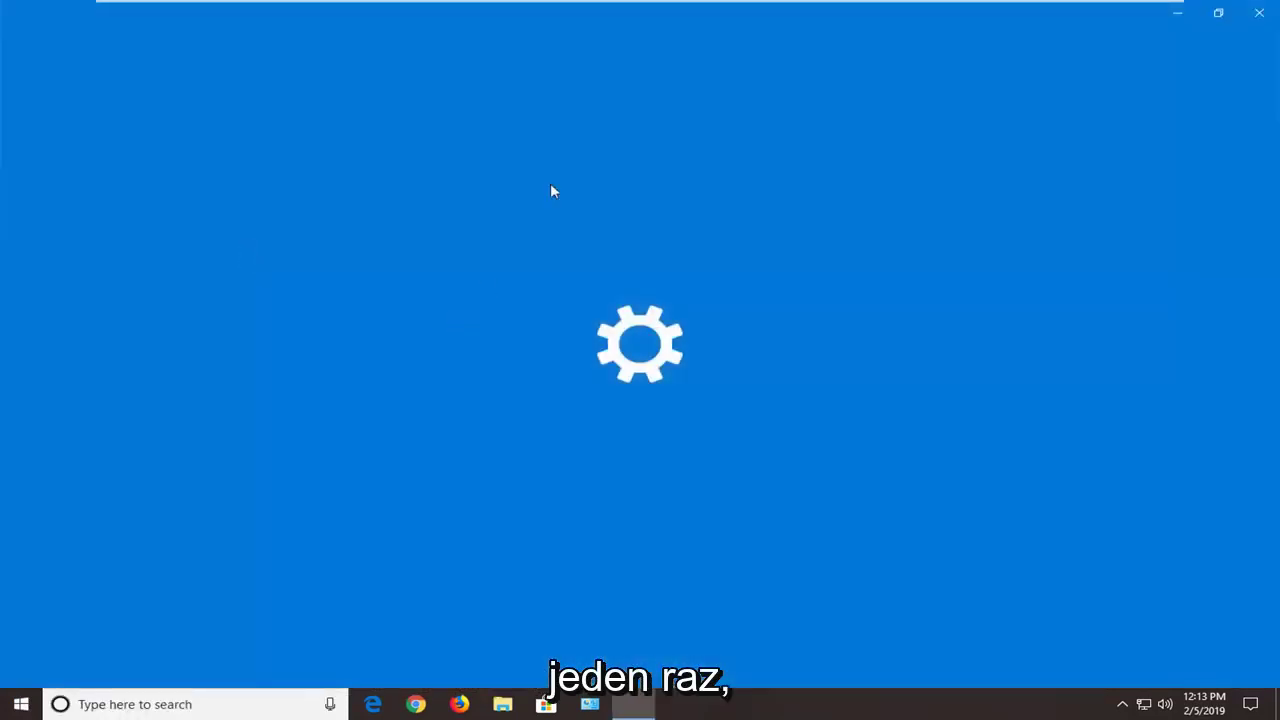
drag(725, 20, 677, 71)
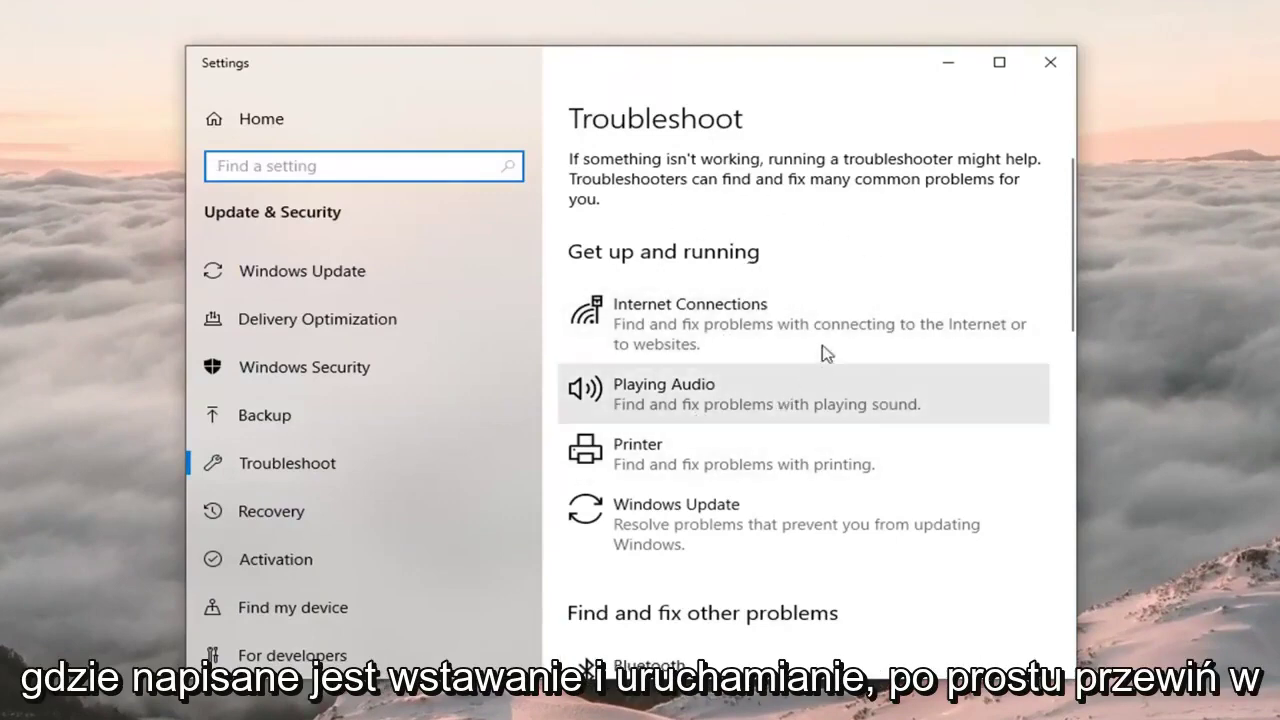
Run the Windows Store Apps troubleshooter from the list of other problems to find and fix
scroll(840, 317, down, 6)
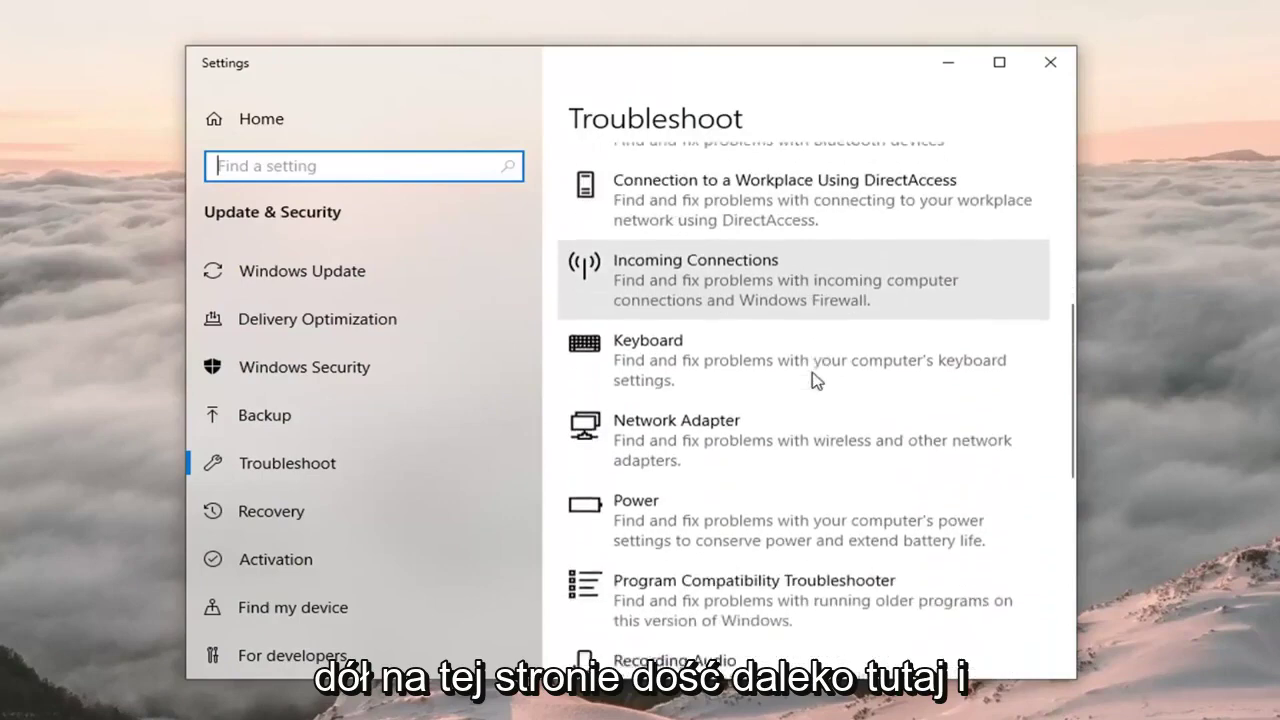
scroll(810, 370, down, 5)
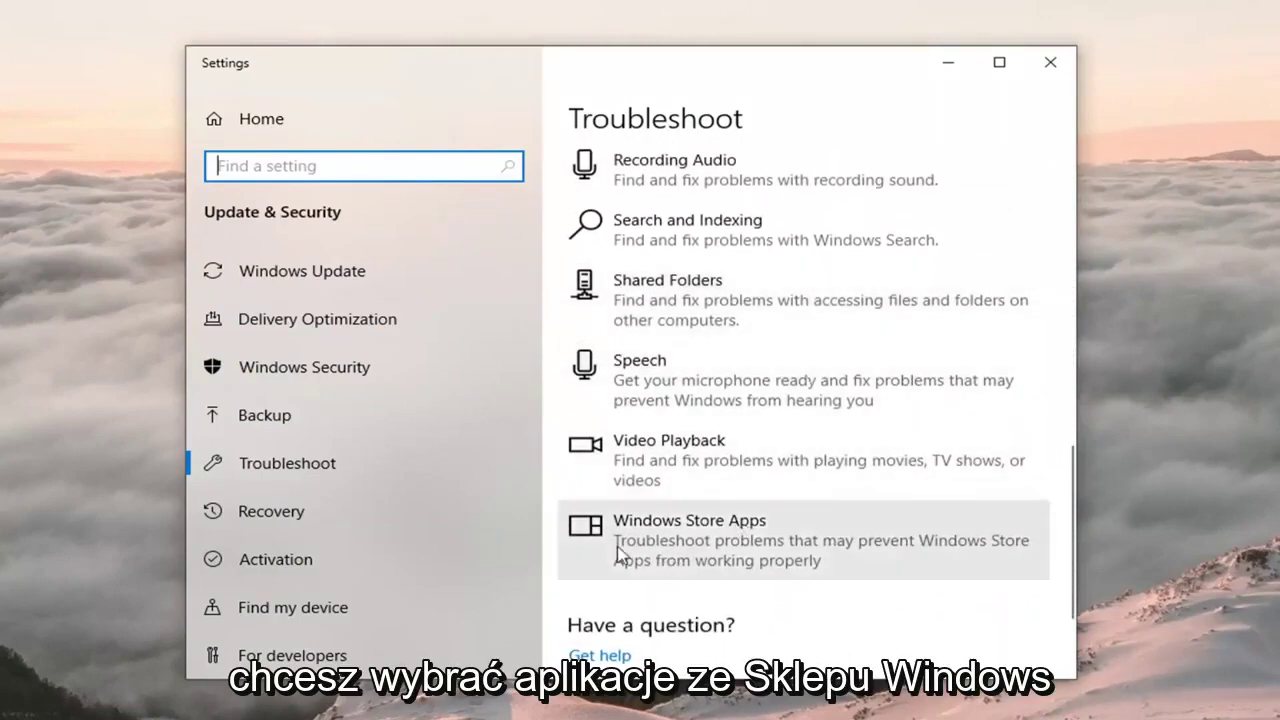
click(696, 540)
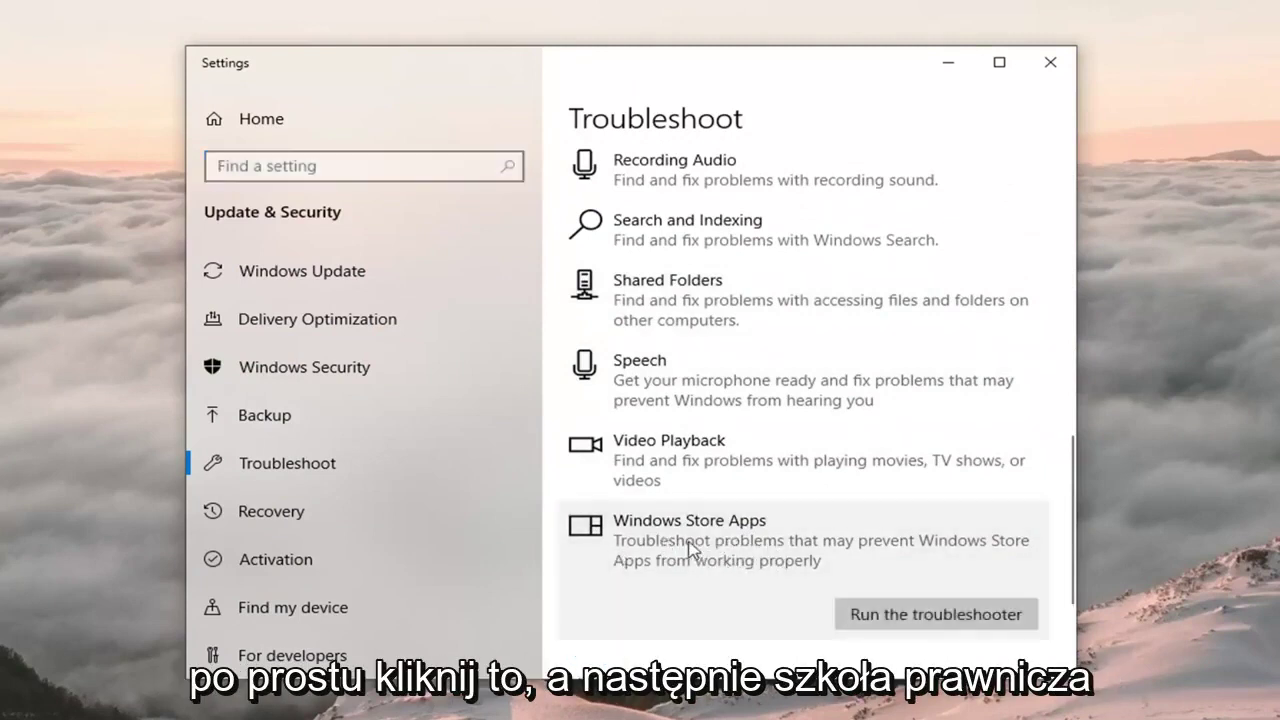
click(958, 616)
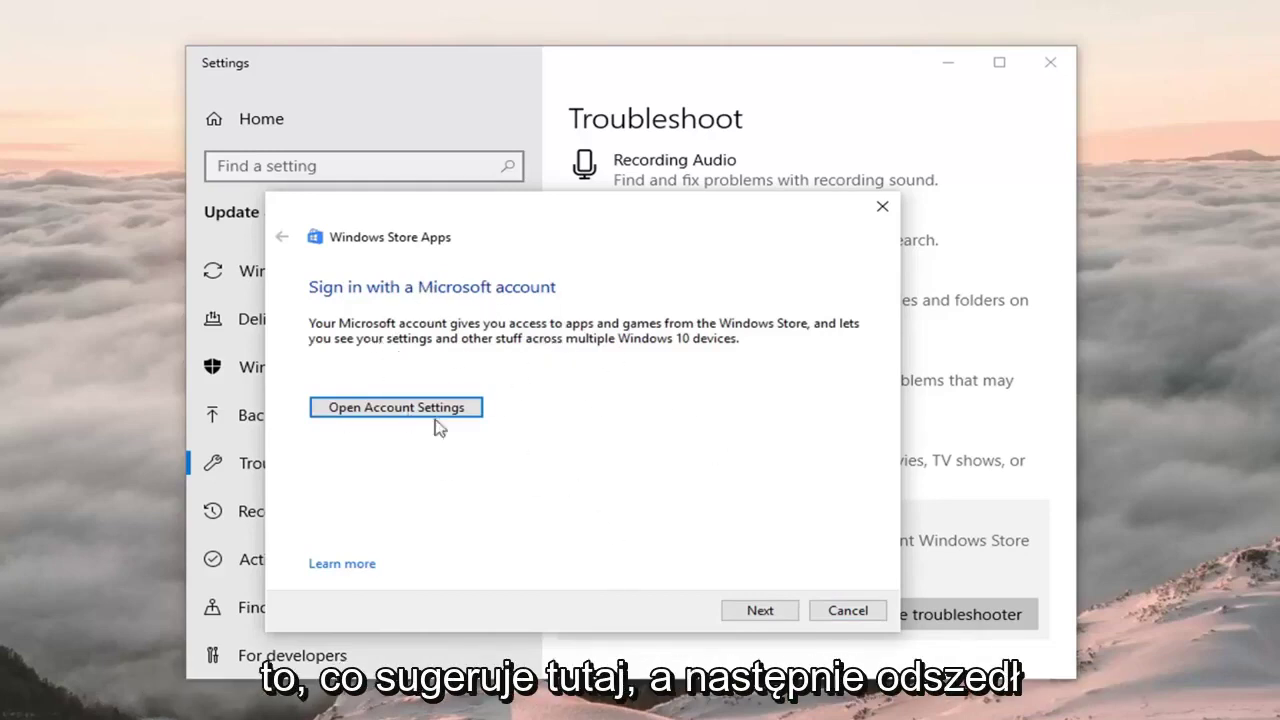
Skip the account sign-in and app reset suggestions, finish the troubleshooter, and close it together with Settings
click(750, 607)
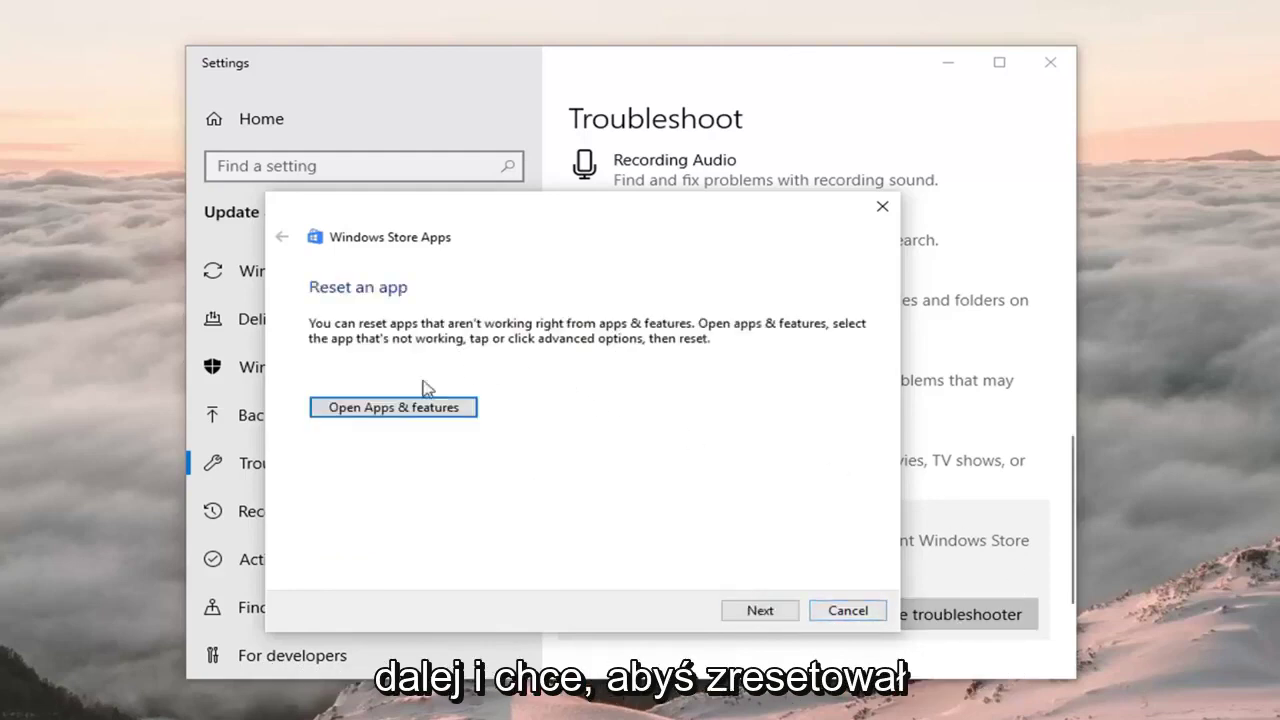
click(761, 611)
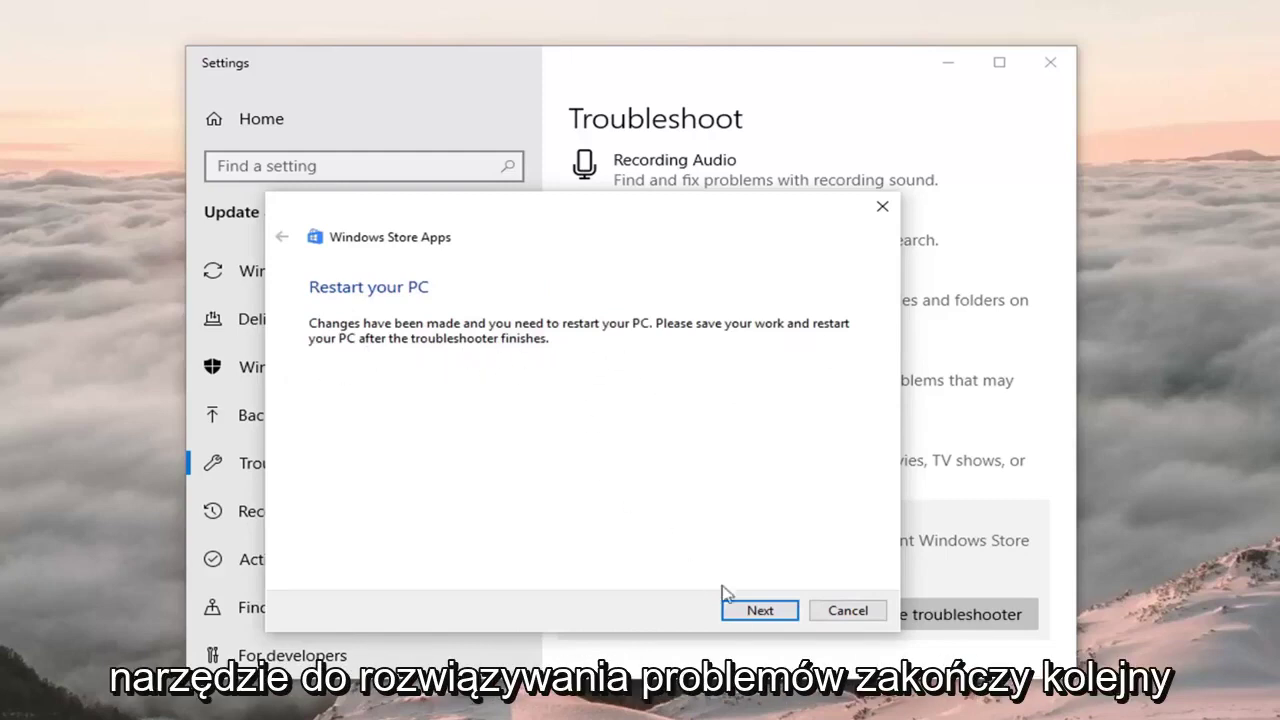
click(745, 612)
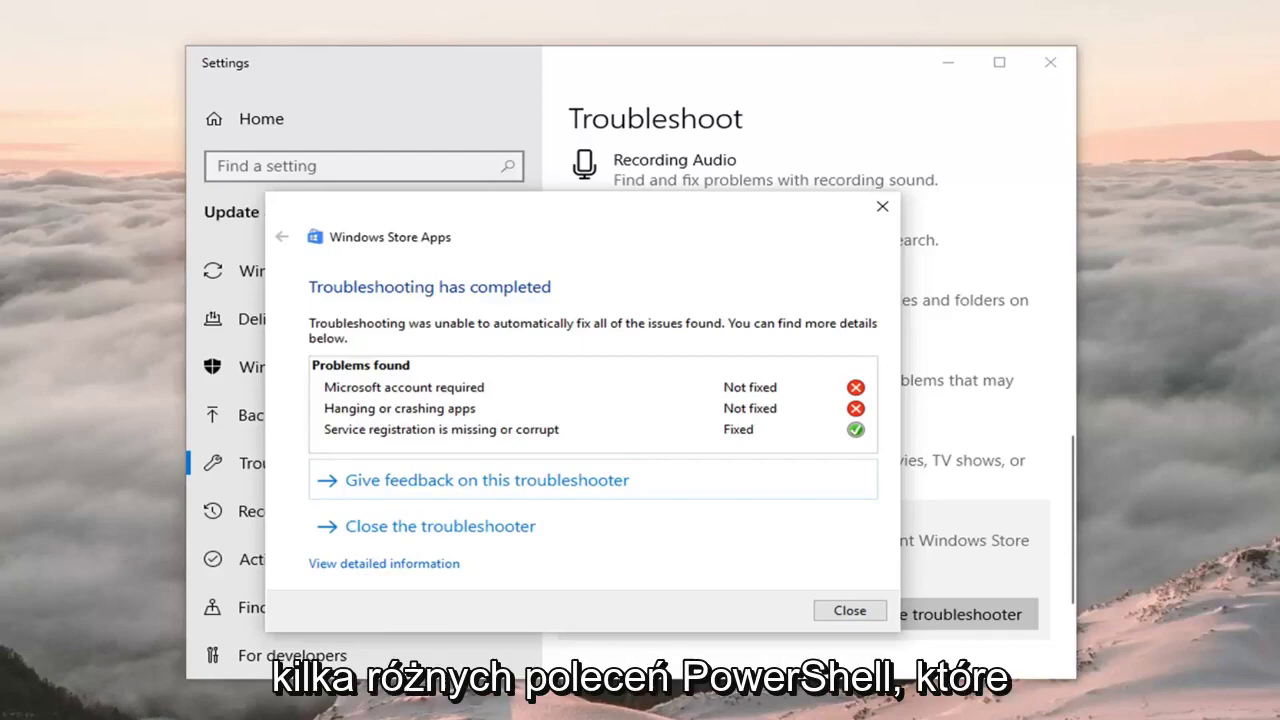
click(880, 208)
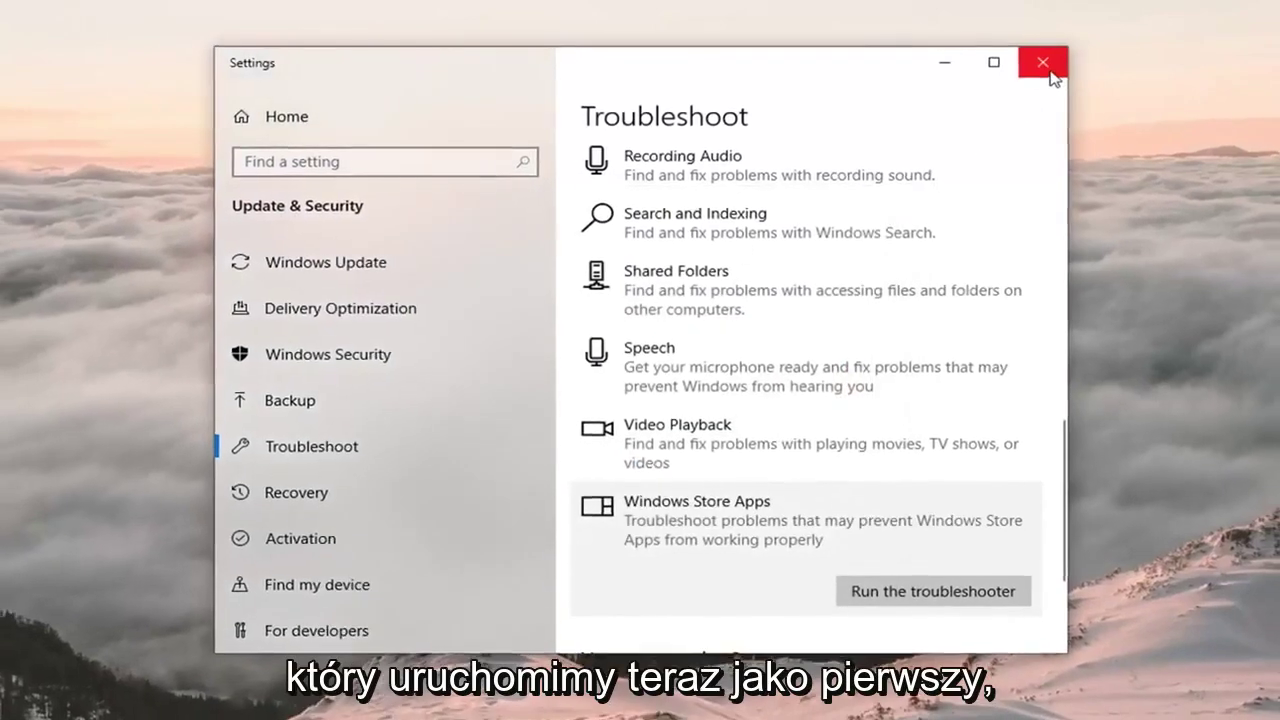
click(1043, 64)
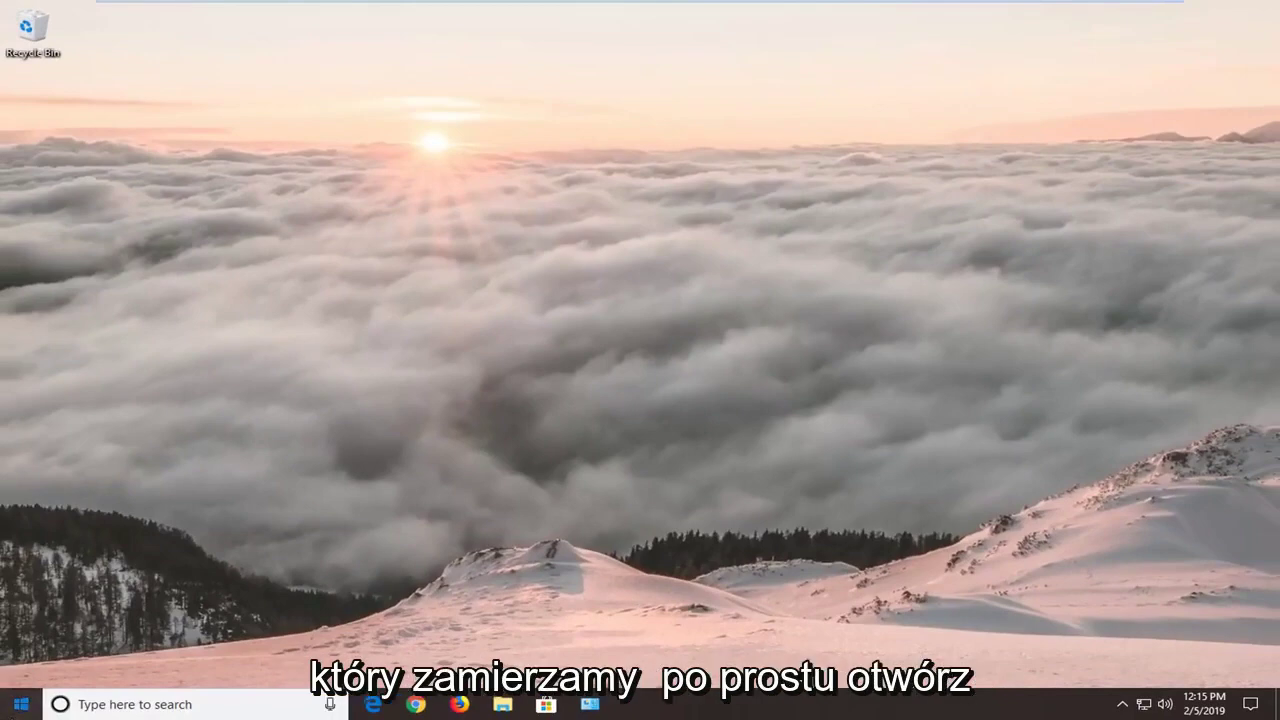
Search Windows for "powershell" and run Windows PowerShell as administrator, allowing it to make changes to the device
click(18, 708)
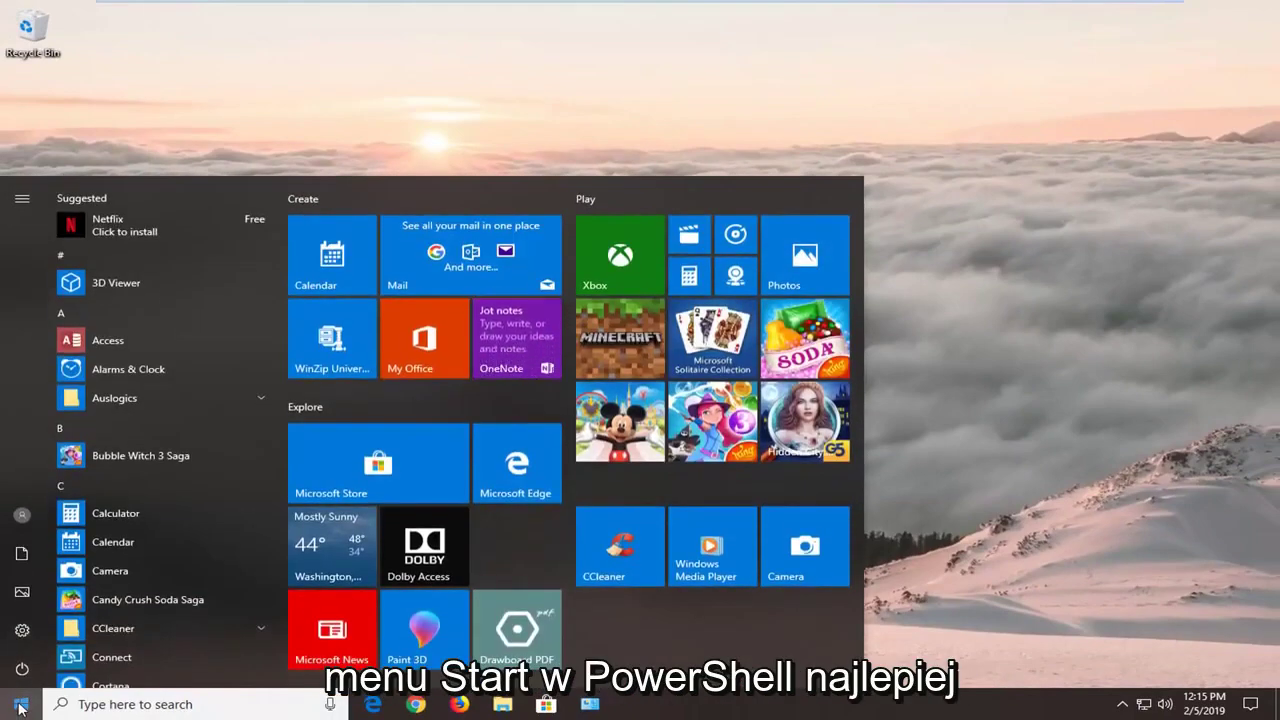
text(powershell)
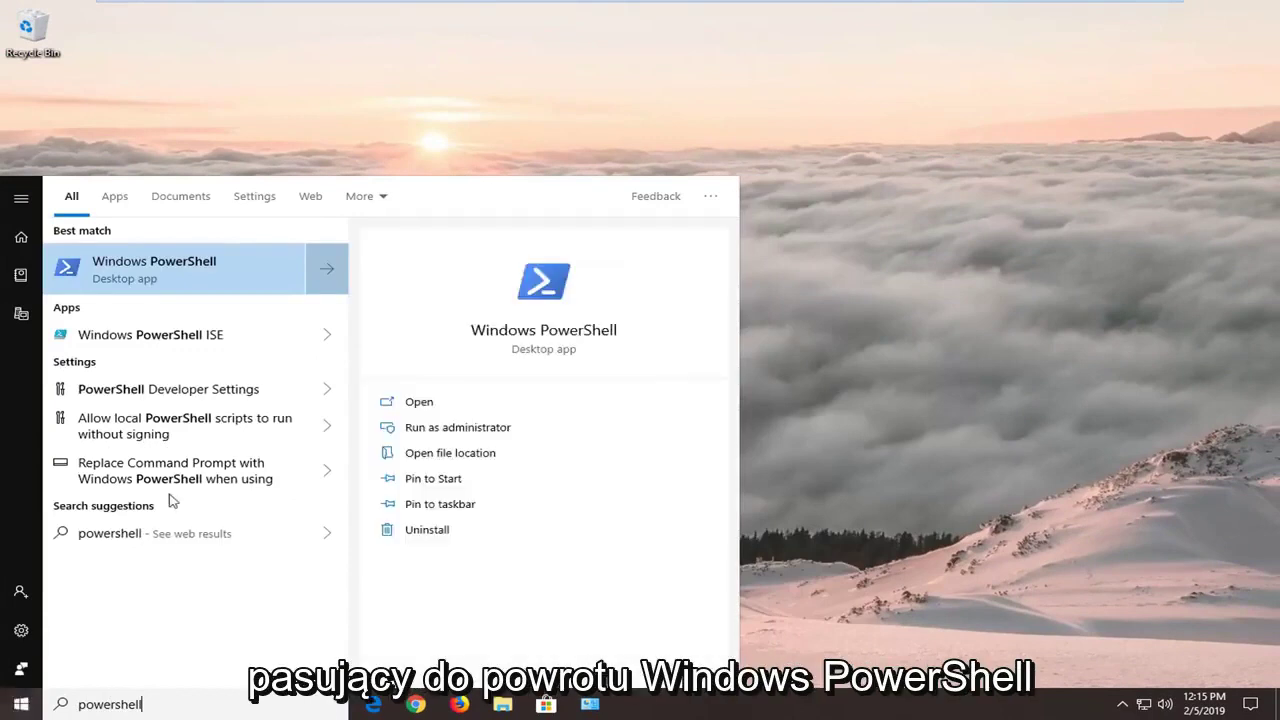
right_click(187, 280)
click(200, 290)
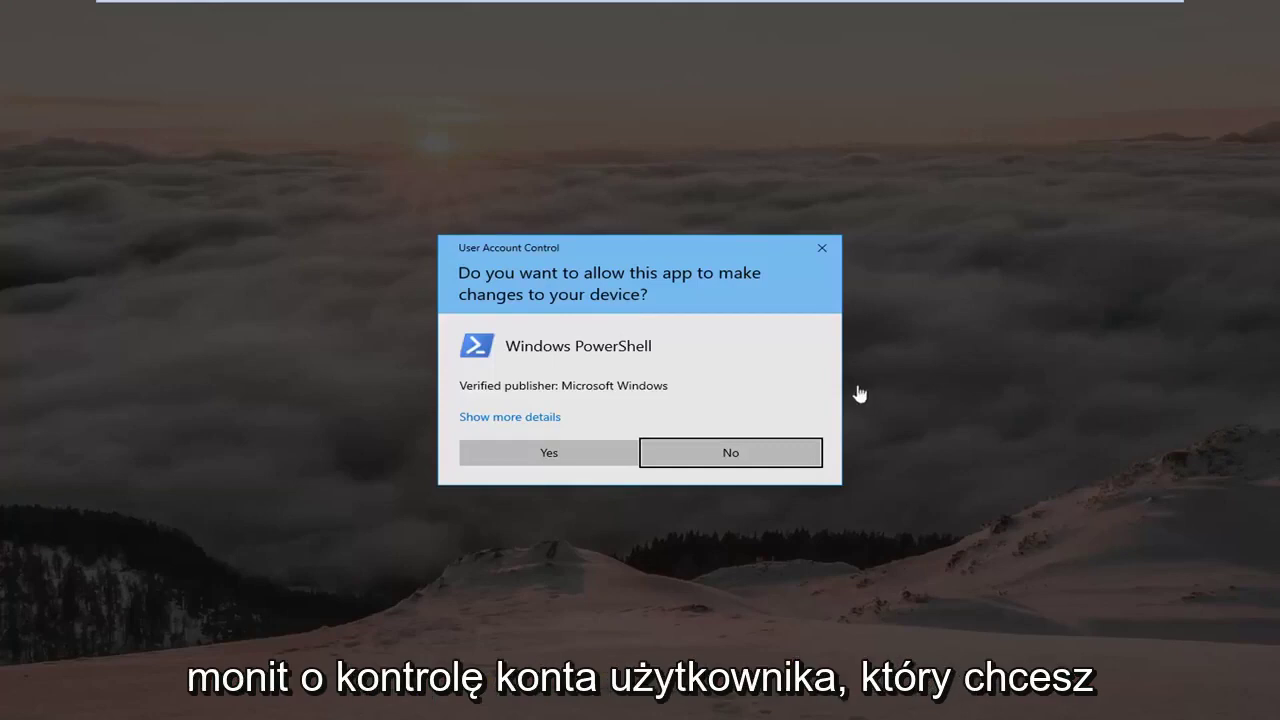
click(568, 452)
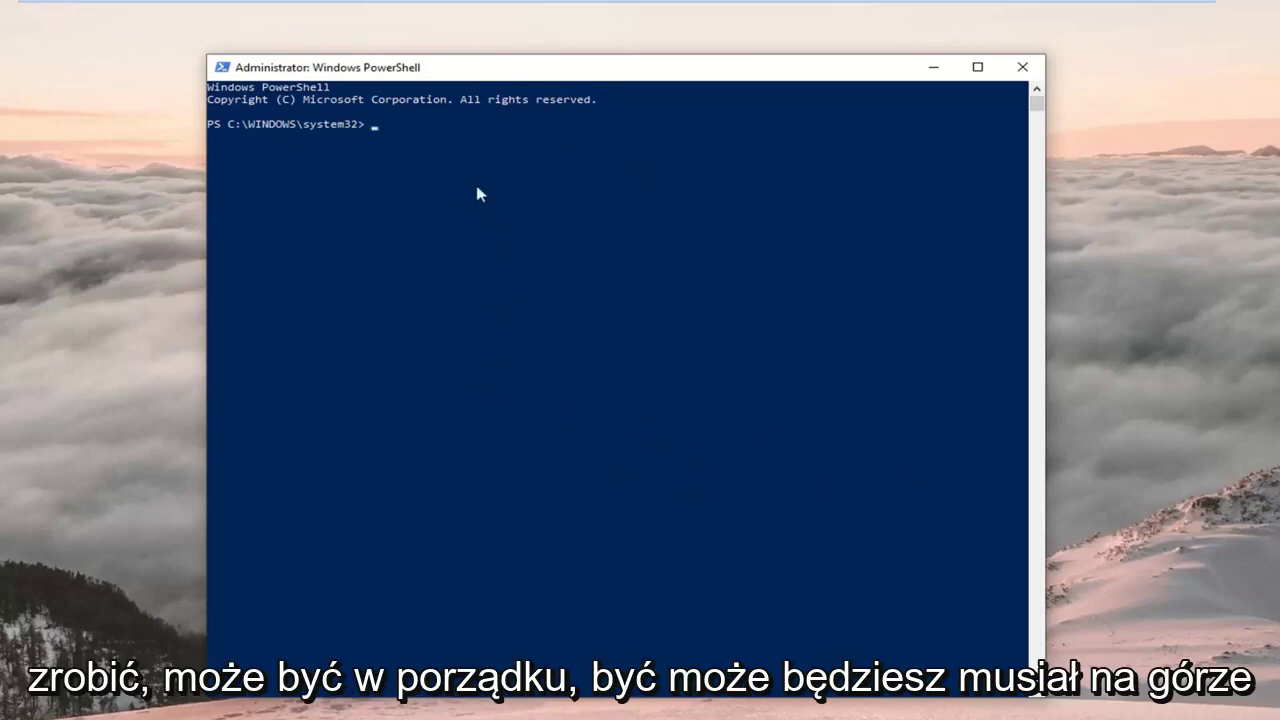
Paste and run Get-AppXPackage | Foreach {Add-AppxPackage -DisableDevelopmentMode -Register "$($_.InstallLocation)\AppXManifest.xml"} to re-register all apps, and close PowerShell once it finishes
right_click(560, 73)
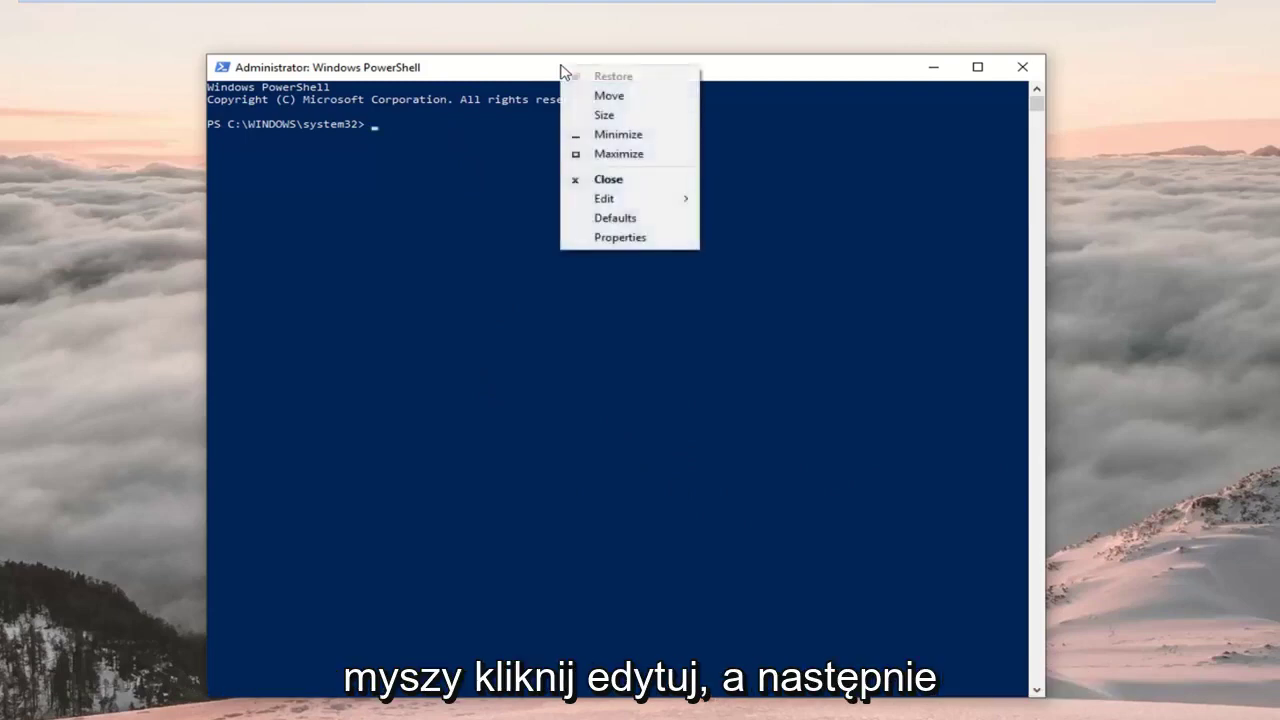
mouse_move(638, 205)
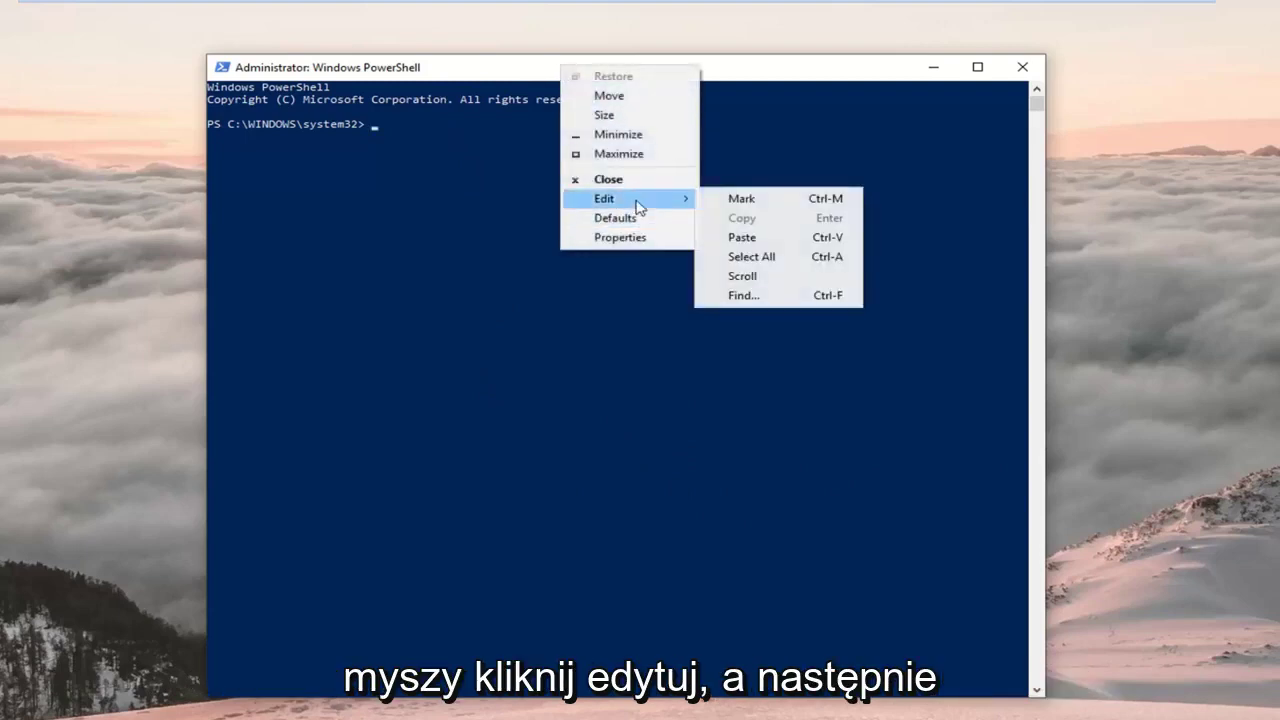
click(741, 237)
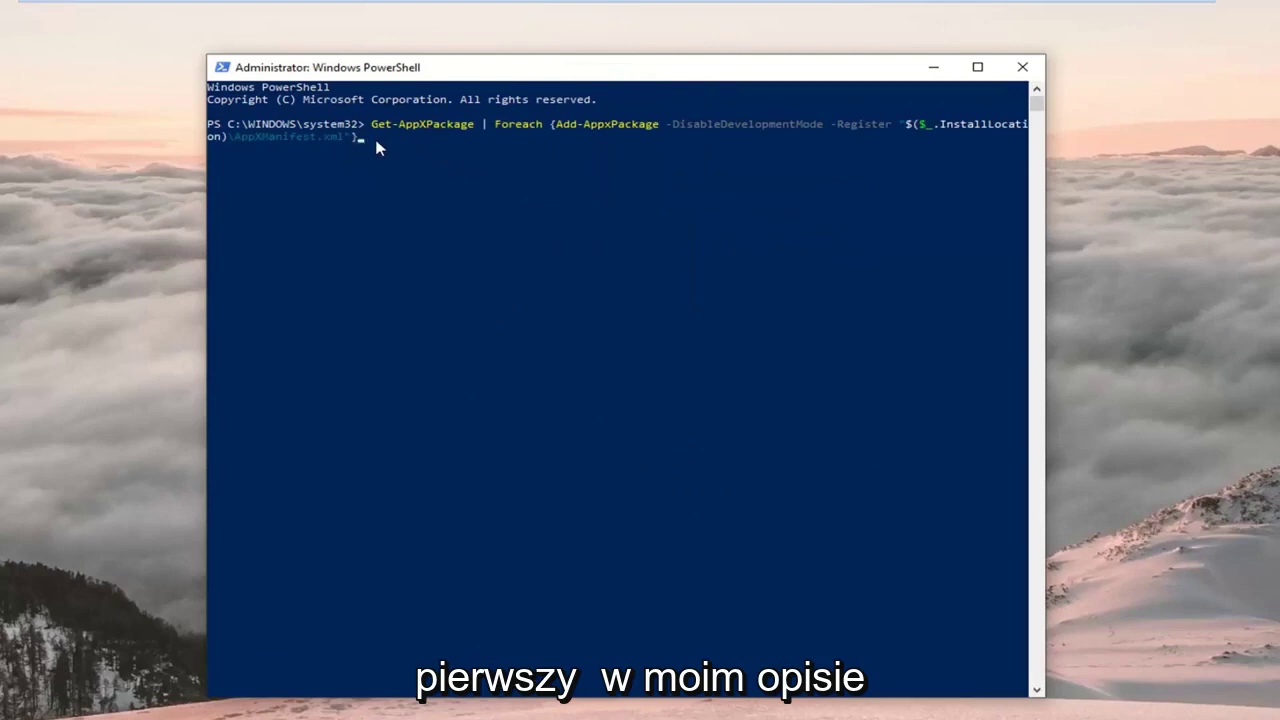
key(Return)
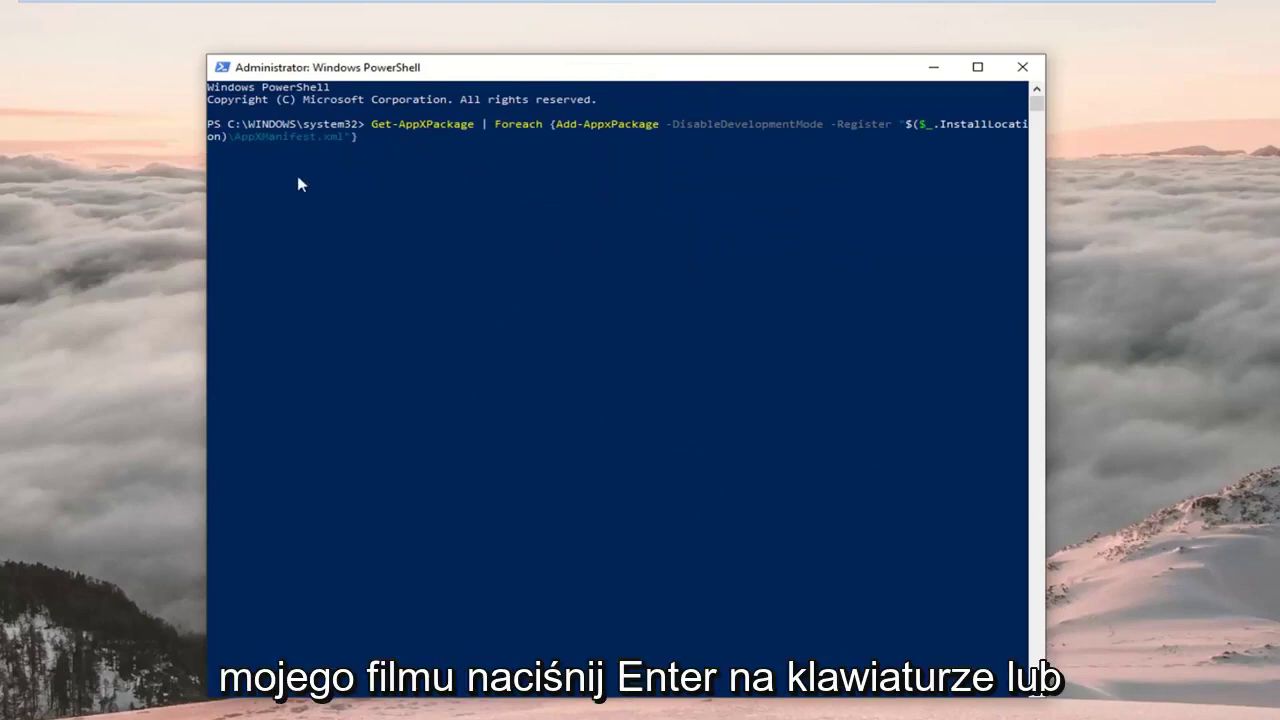
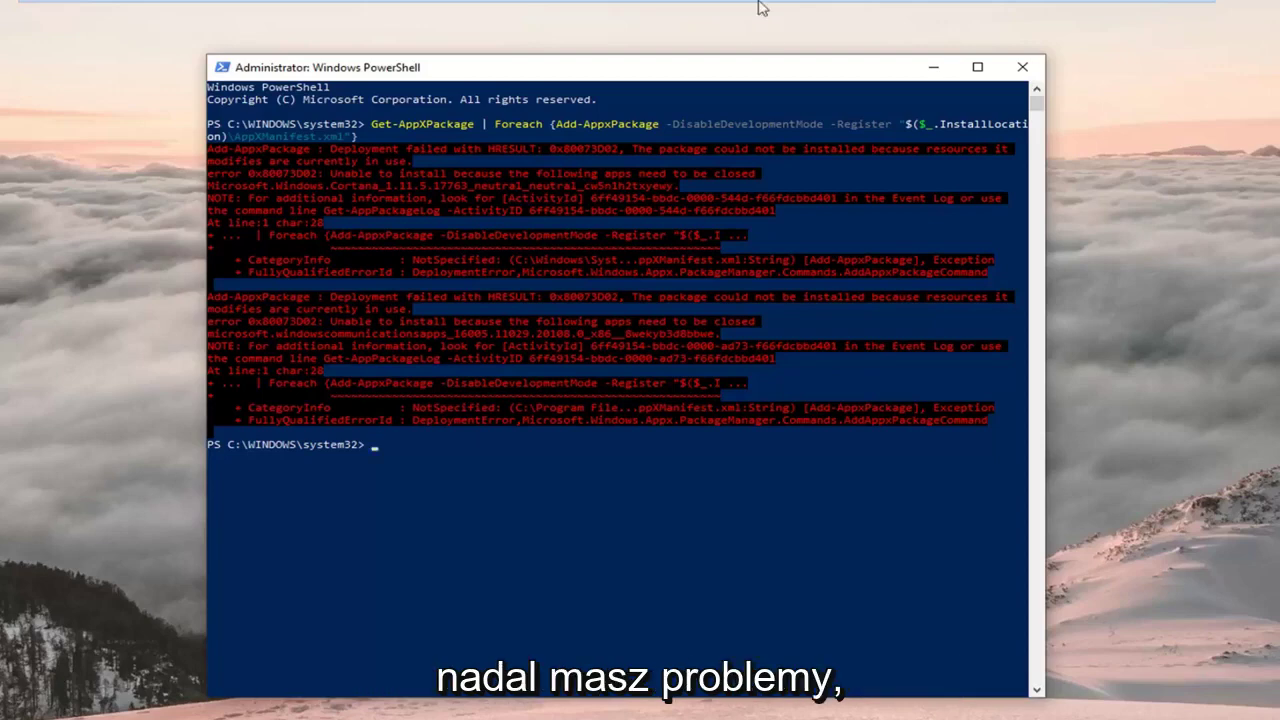
click(1022, 68)
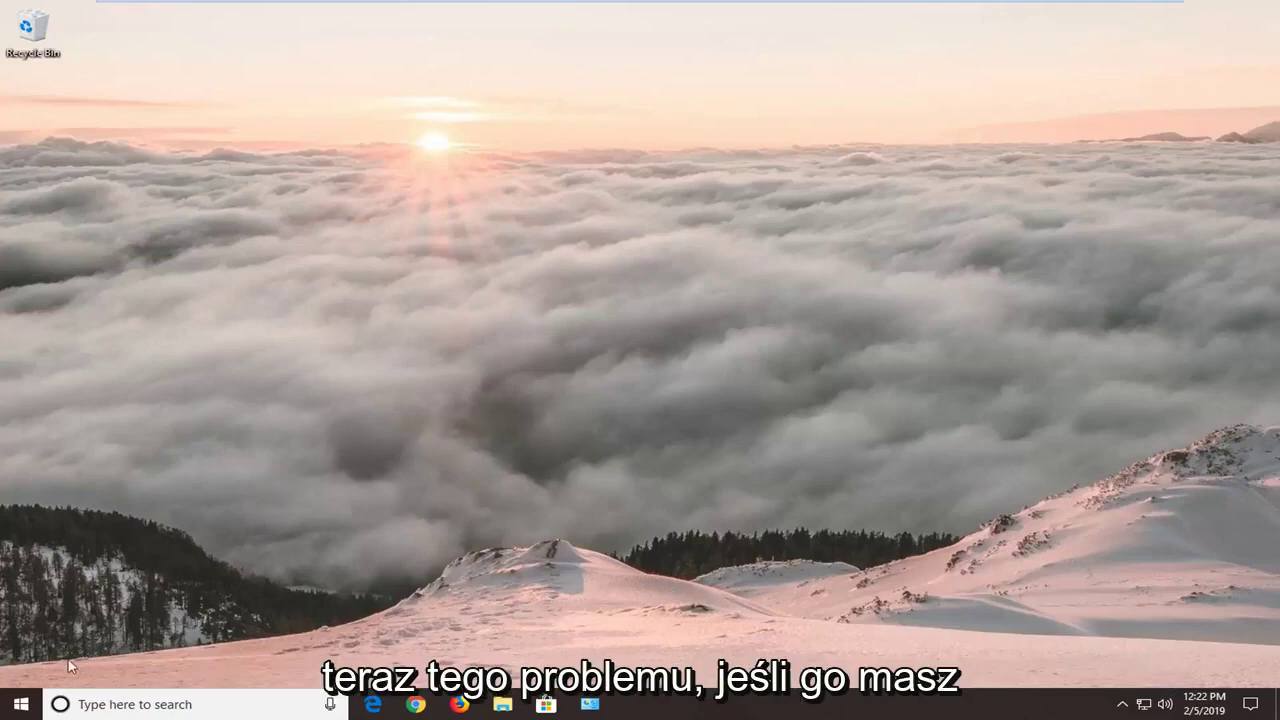
Reopen Windows PowerShell with administrator rights, approve the User Account Control request, and move its window higher on the desktop
click(22, 703)
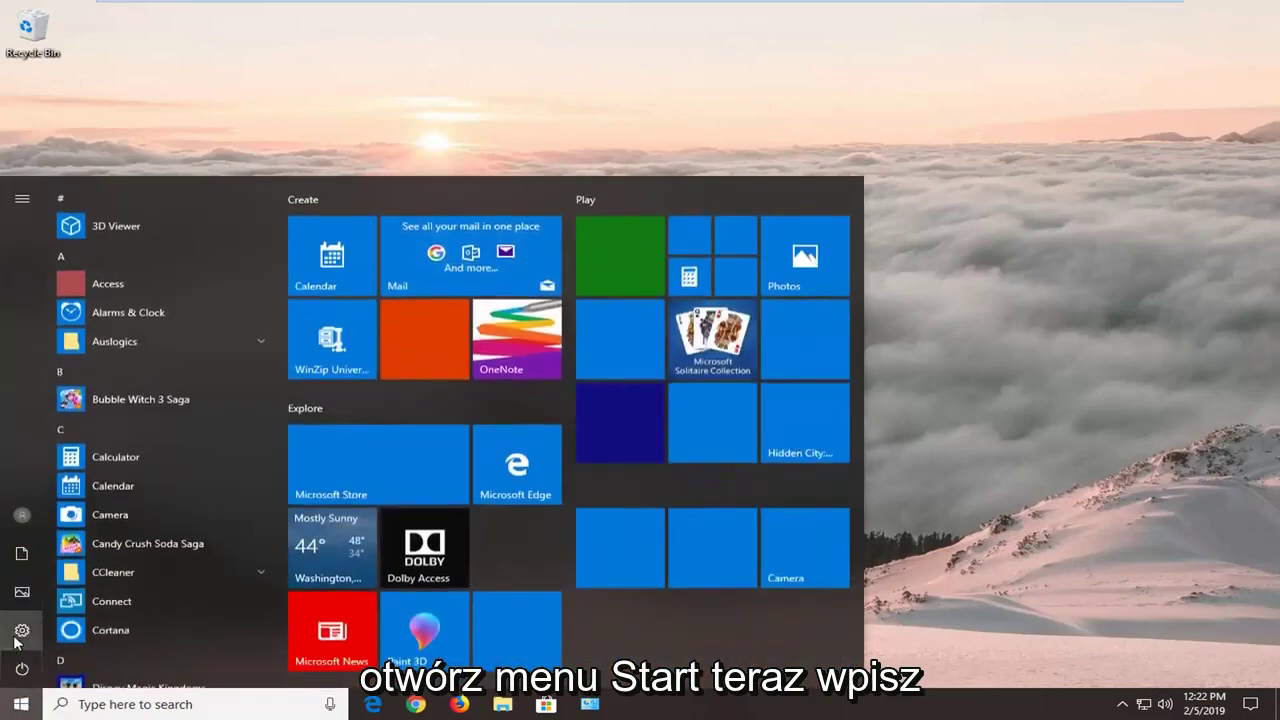
text(pow)
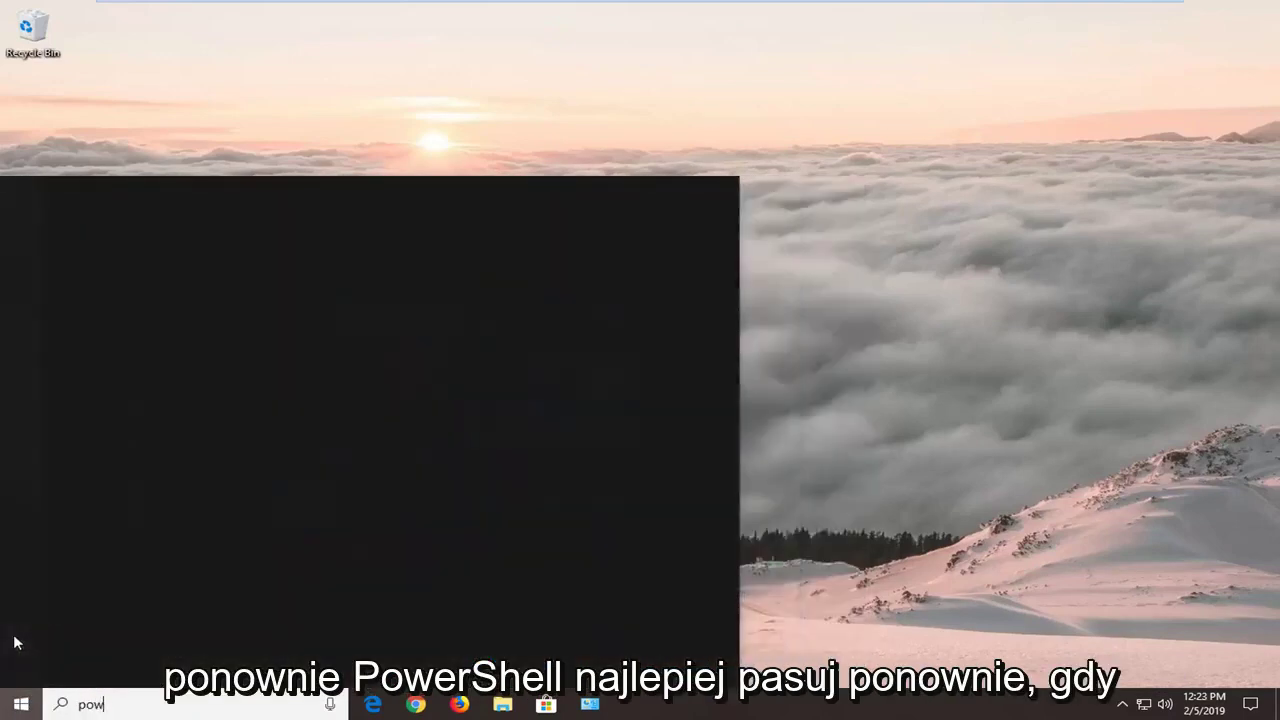
text(ershell)
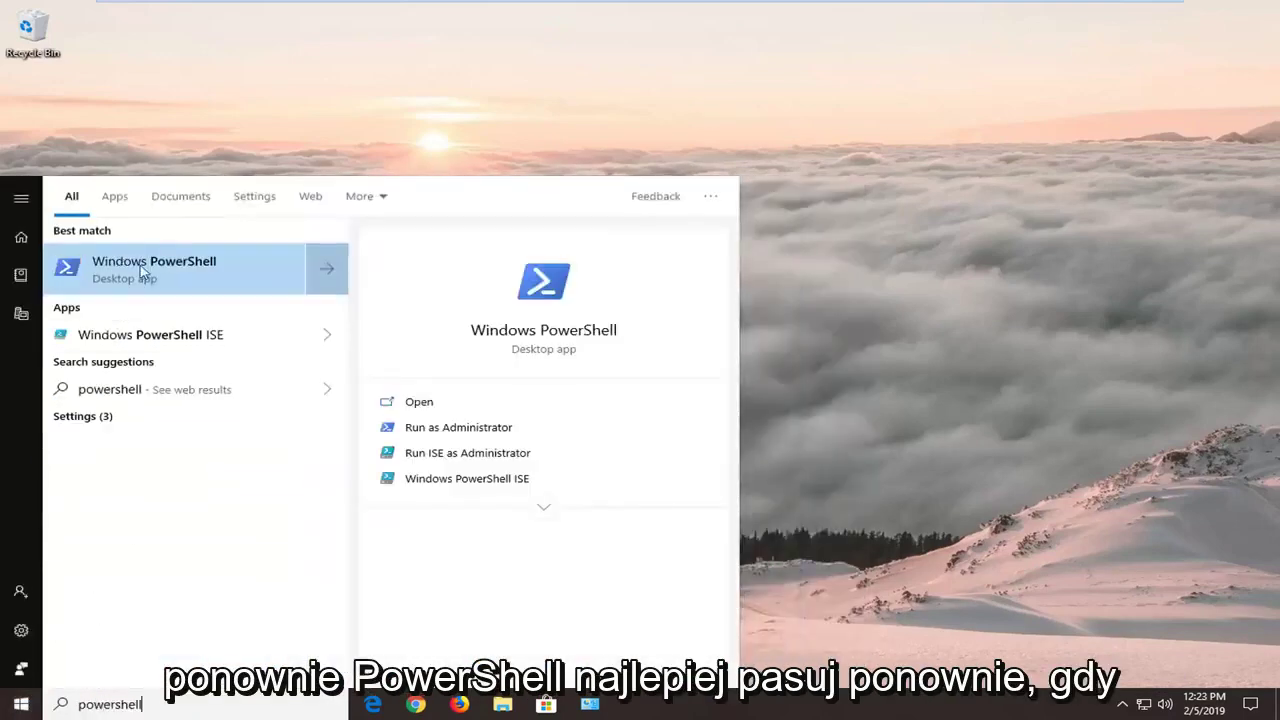
right_click(142, 270)
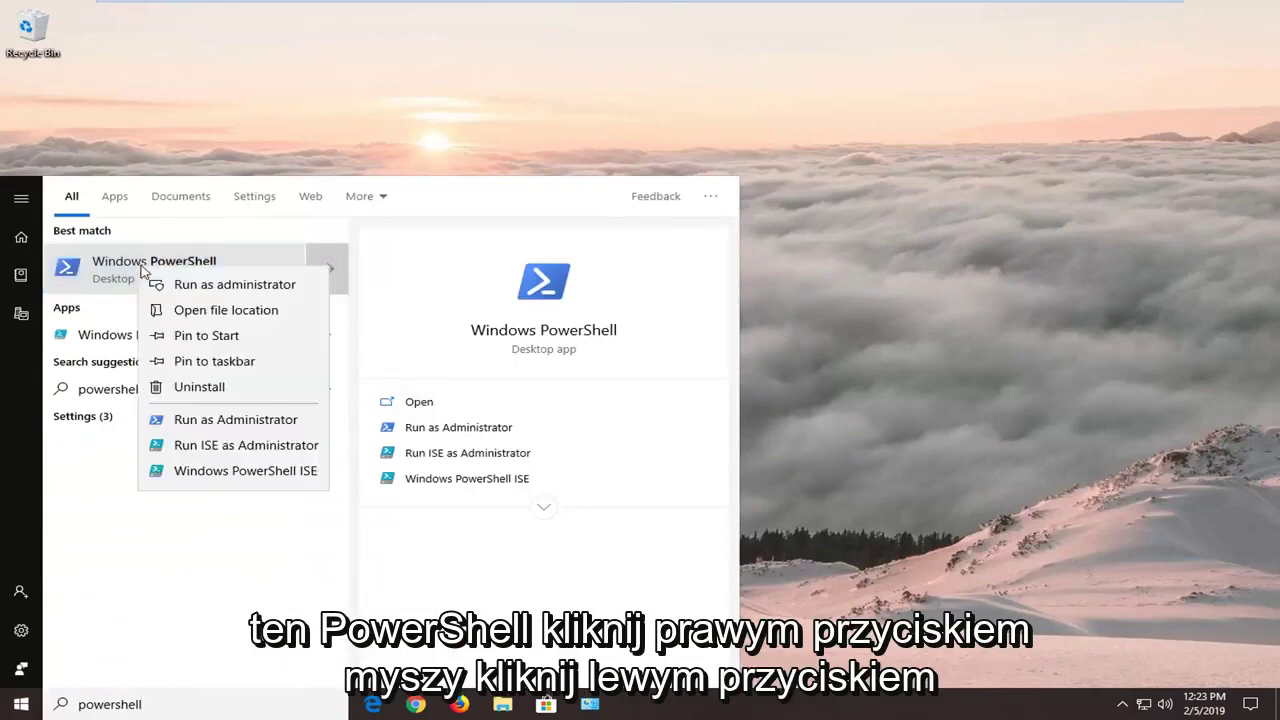
click(155, 284)
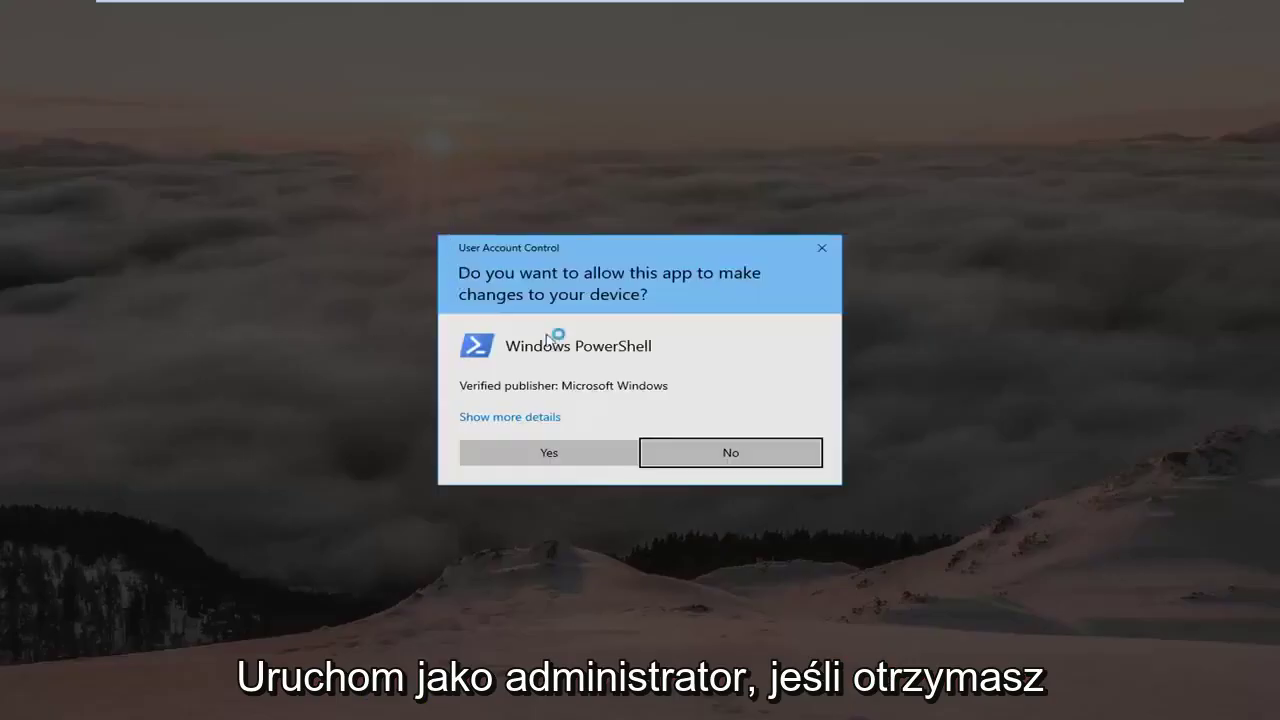
click(556, 452)
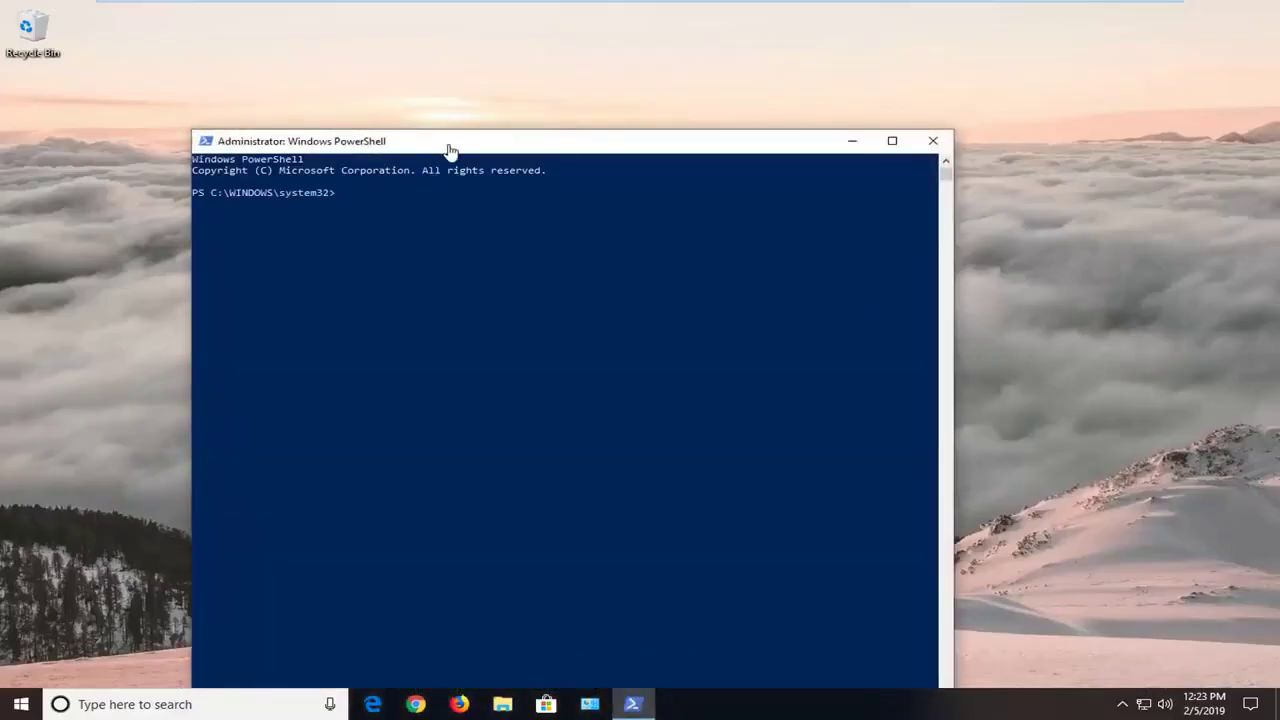
drag(449, 150, 543, 63)
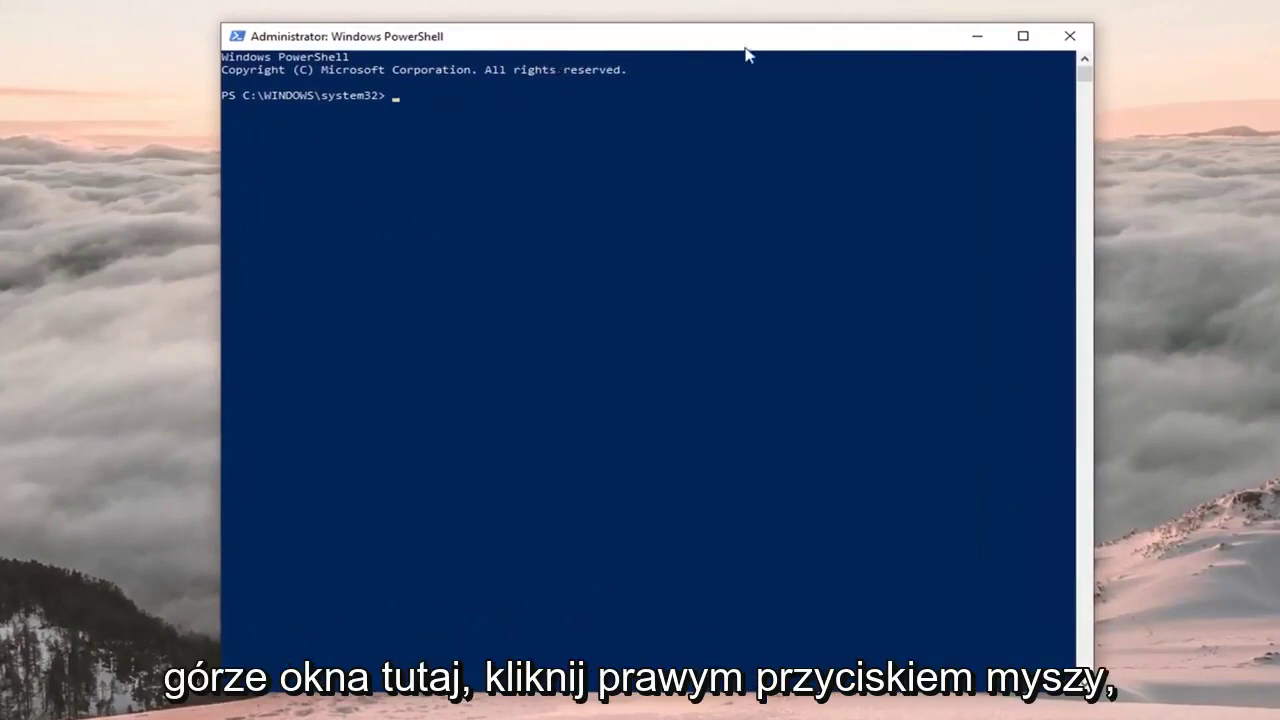
Paste and run Get-AppXPackage *WindowsStore* -AllUsers | Foreach {Add-AppxPackage -DisableDevelopmentMode -Register "$($_.InstallLocation)\AppXManifest.xml"} to re-register the Store, and close PowerShell
right_click(686, 40)
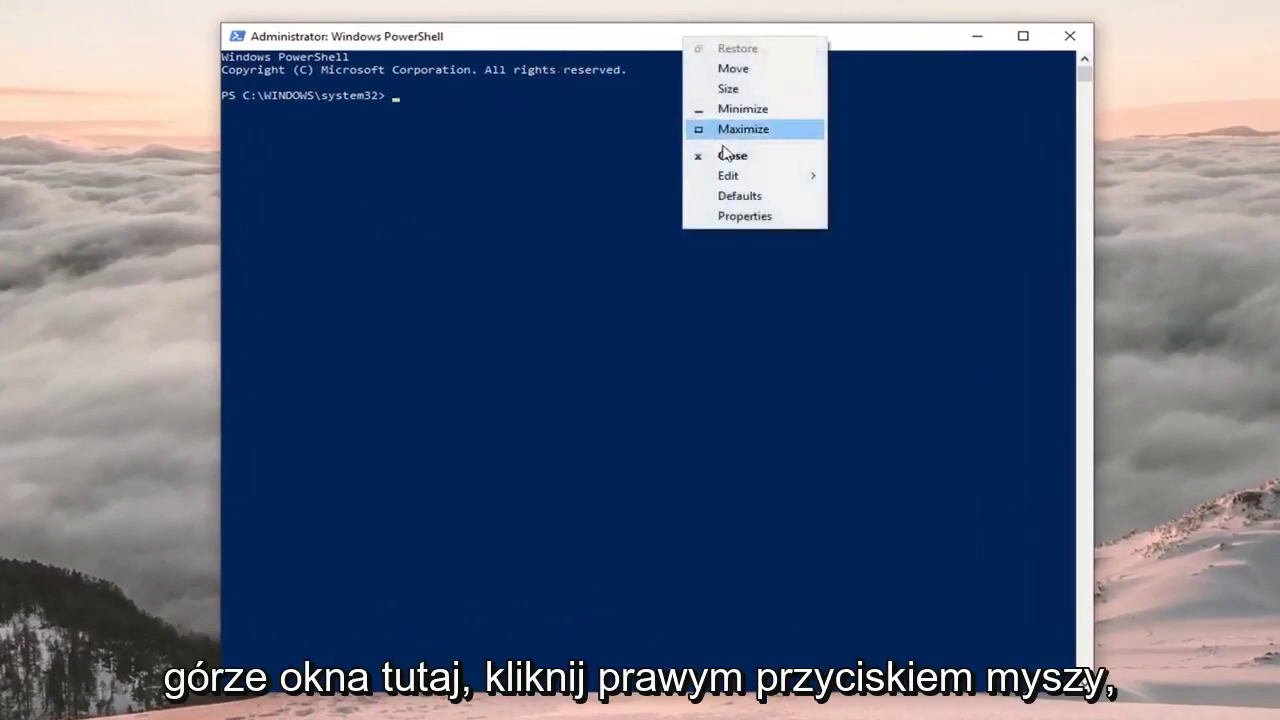
mouse_move(735, 178)
click(908, 215)
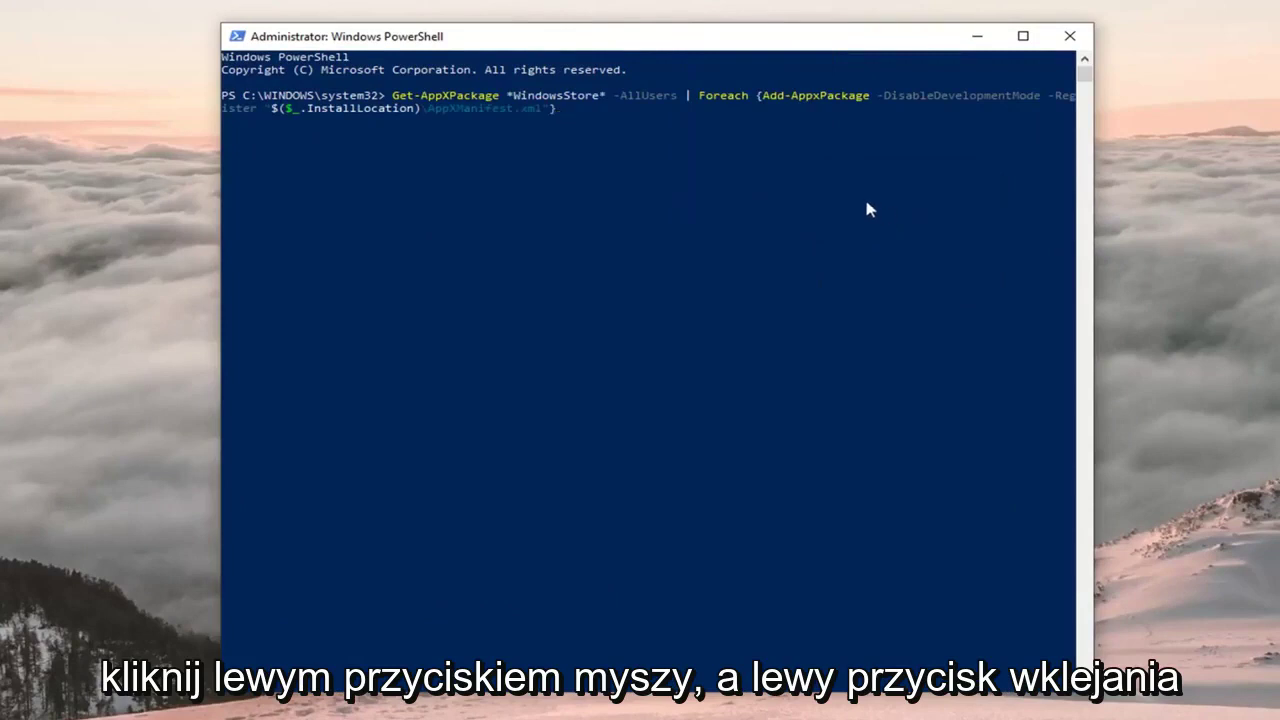
key(Return)
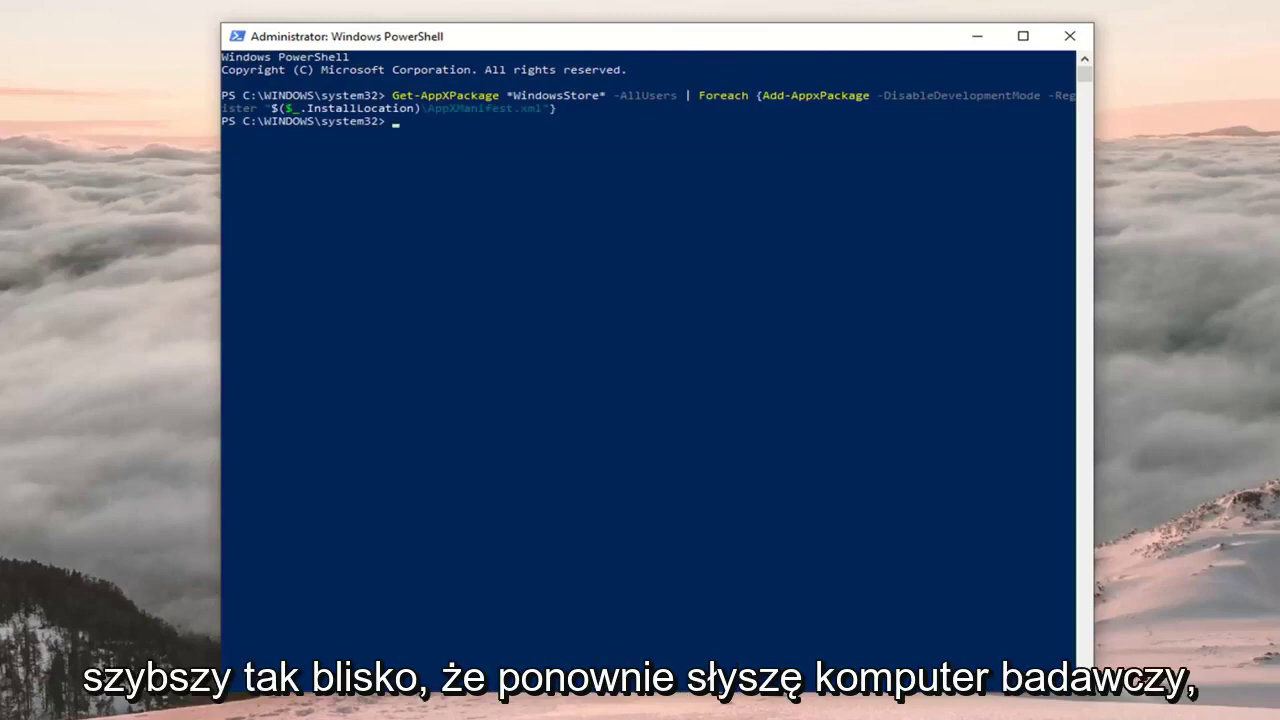
click(1070, 37)
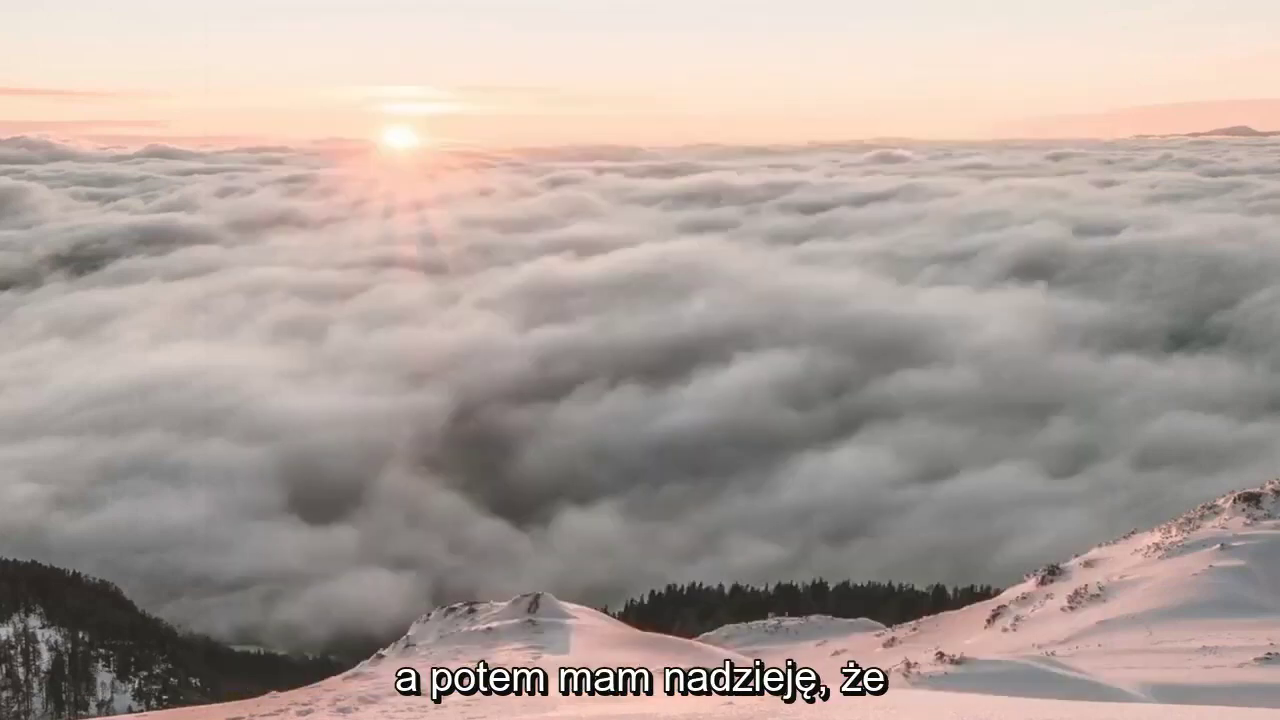